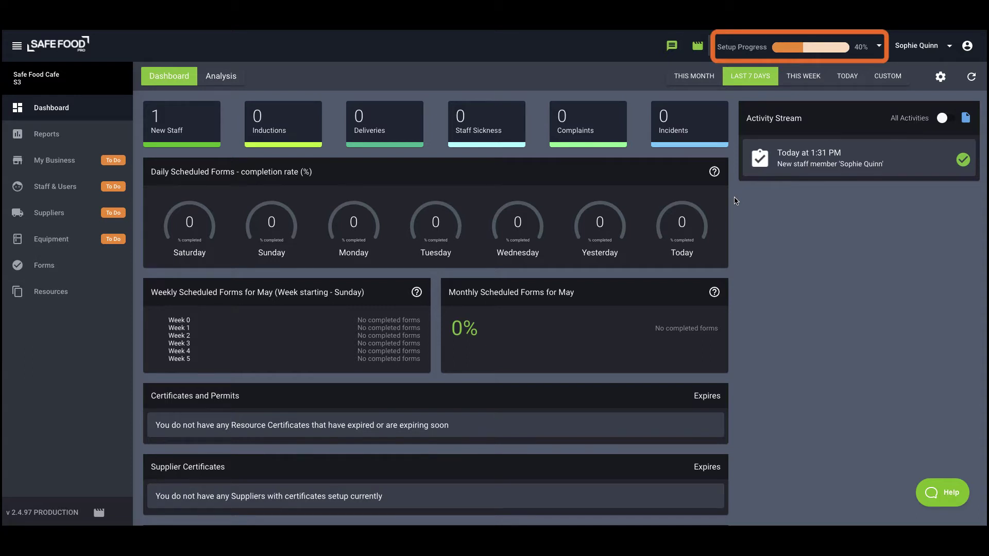
- Open the setup progress checklist, which shows 40% complete
{"action": "left_click", "coordinate": [816, 50]}
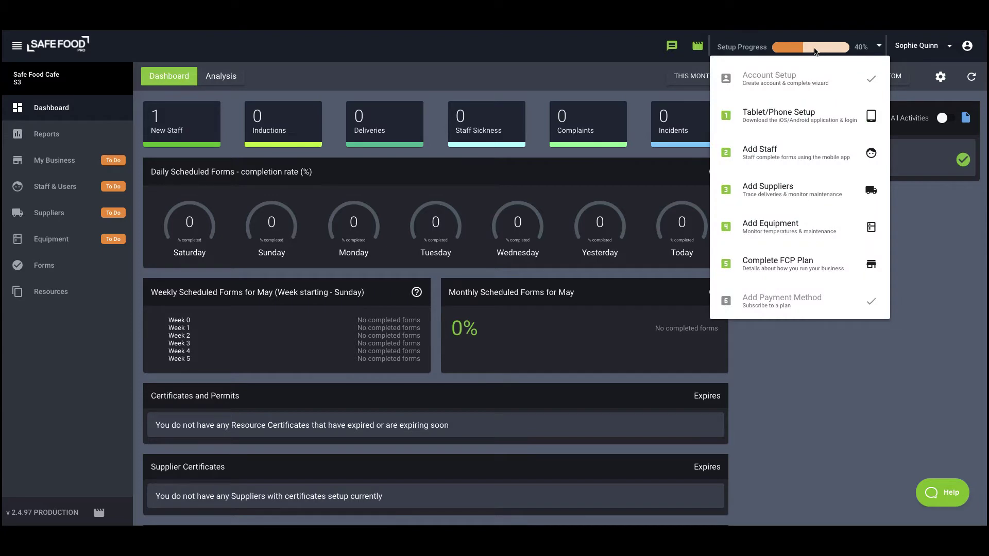
- From the add-suppliers step, start a new Goods supplier named Frankies Fruit
{"action": "left_click", "coordinate": [785, 184]}
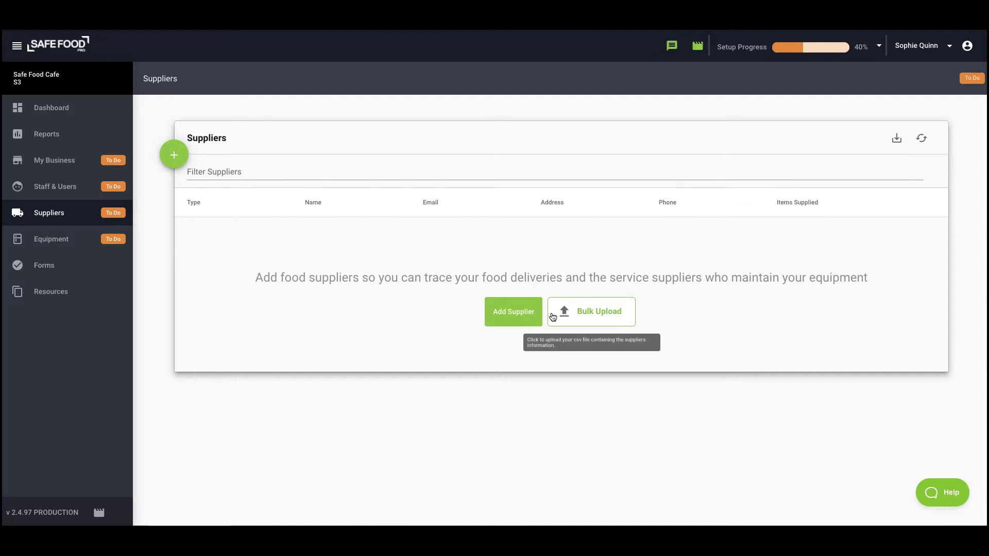
{"action": "left_click", "coordinate": [515, 312]}
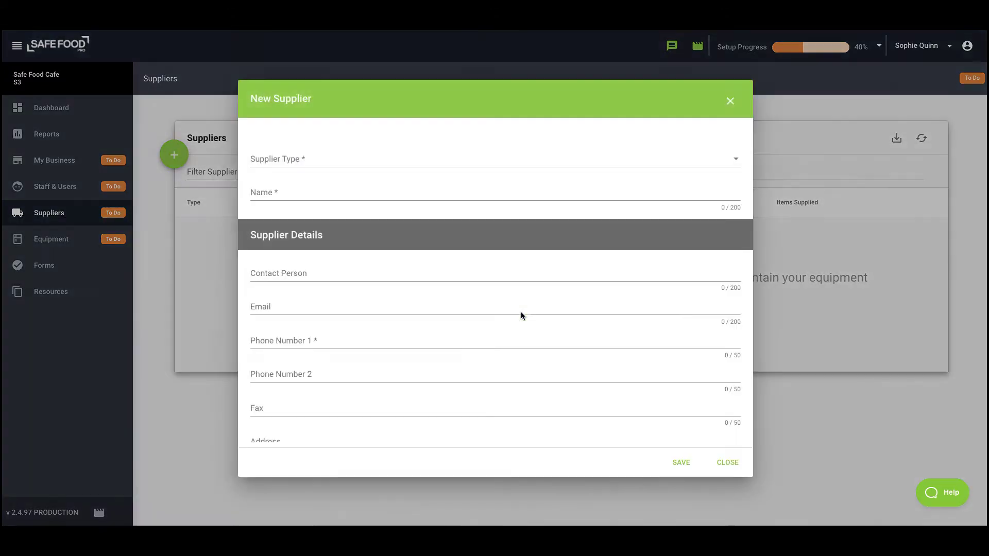
{"action": "left_click", "coordinate": [380, 159]}
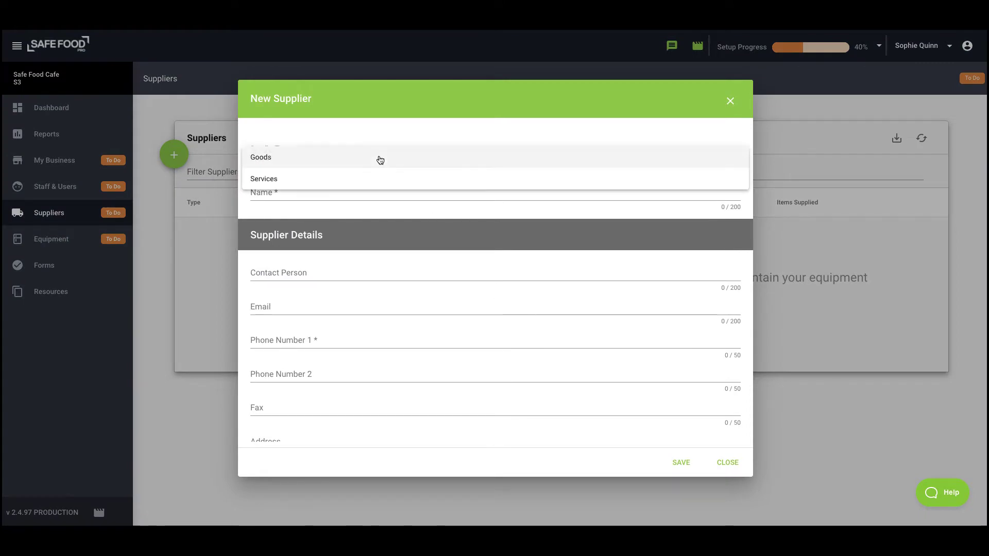
{"action": "left_click", "coordinate": [334, 159]}
{"action": "left_click", "coordinate": [328, 192]}
{"action": "type", "text": "Frankies Fruit"}
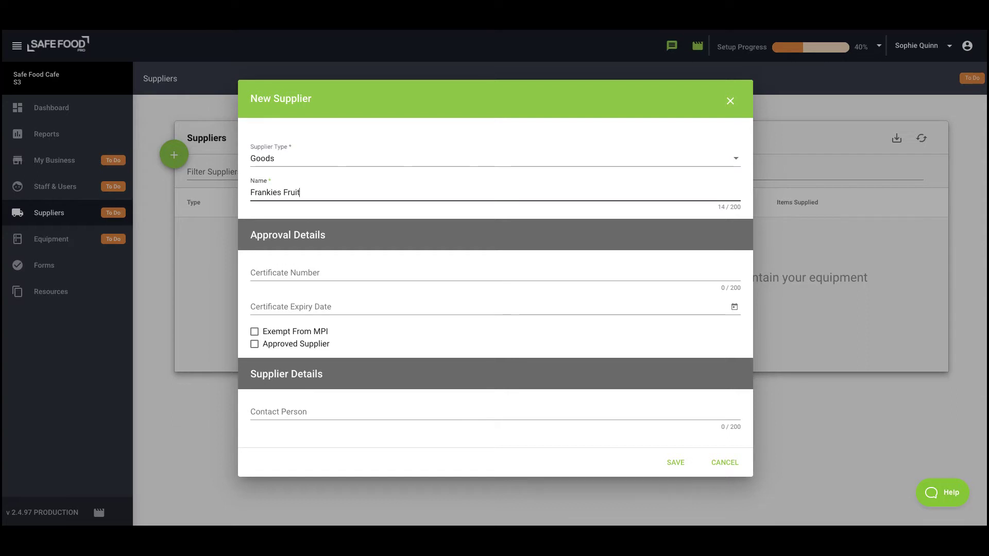
- Enter the supplier's phone number and Fruit & Veggies as goods supplied, then save
{"action": "scroll", "coordinate": [332, 231], "scroll_direction": "down", "scroll_amount": 4}
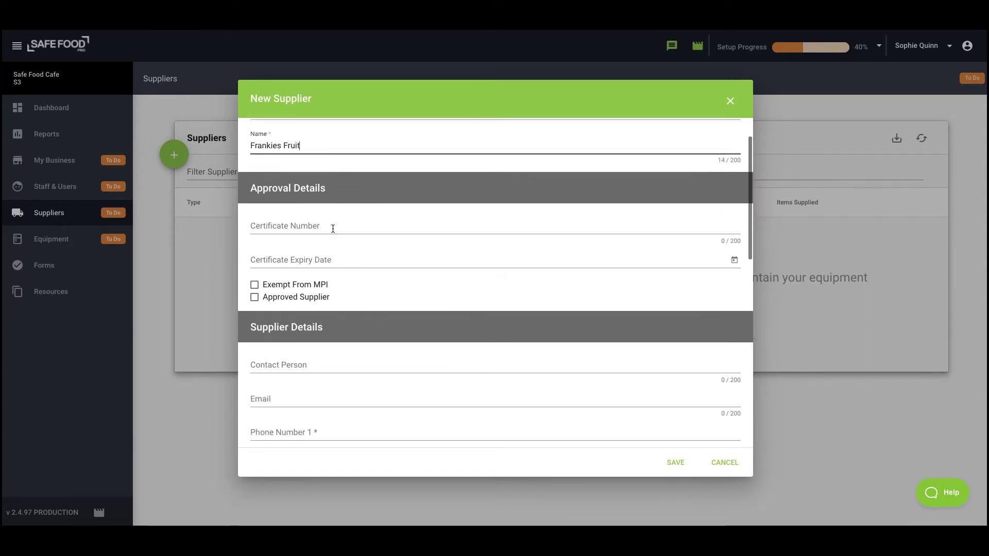
{"action": "scroll", "coordinate": [332, 231], "scroll_direction": "down", "scroll_amount": 1}
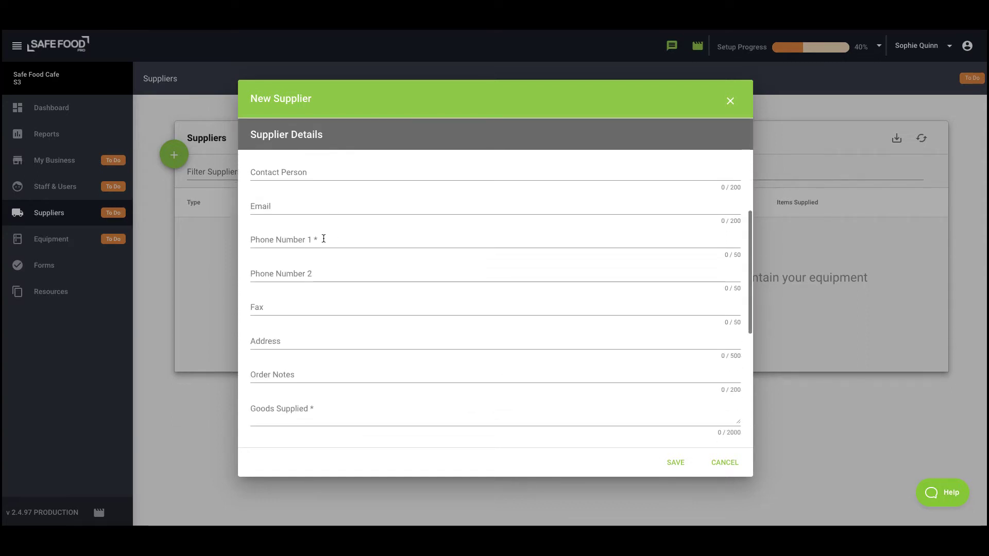
{"action": "left_click", "coordinate": [325, 240]}
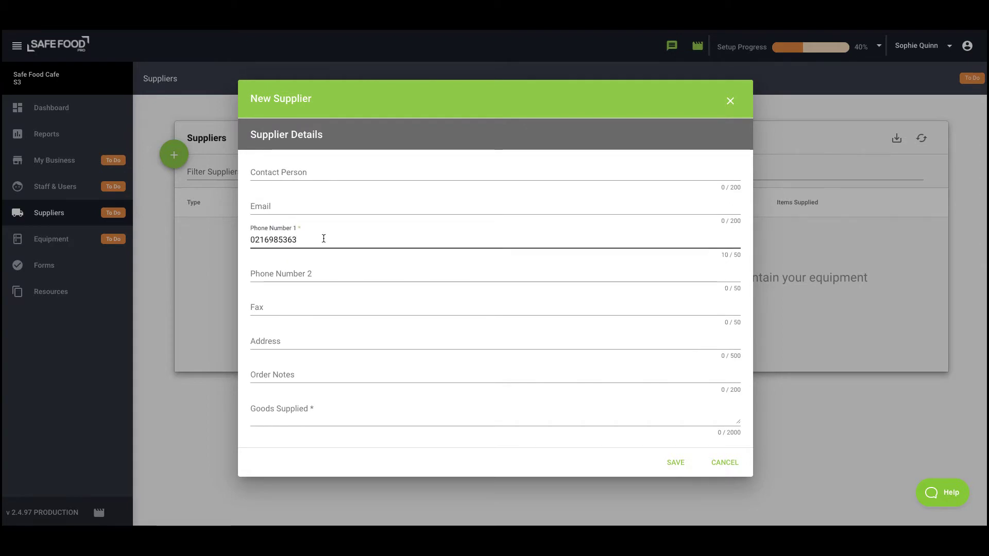
{"action": "left_click", "coordinate": [331, 410]}
{"action": "type", "text": "Fruit & Veggies"}
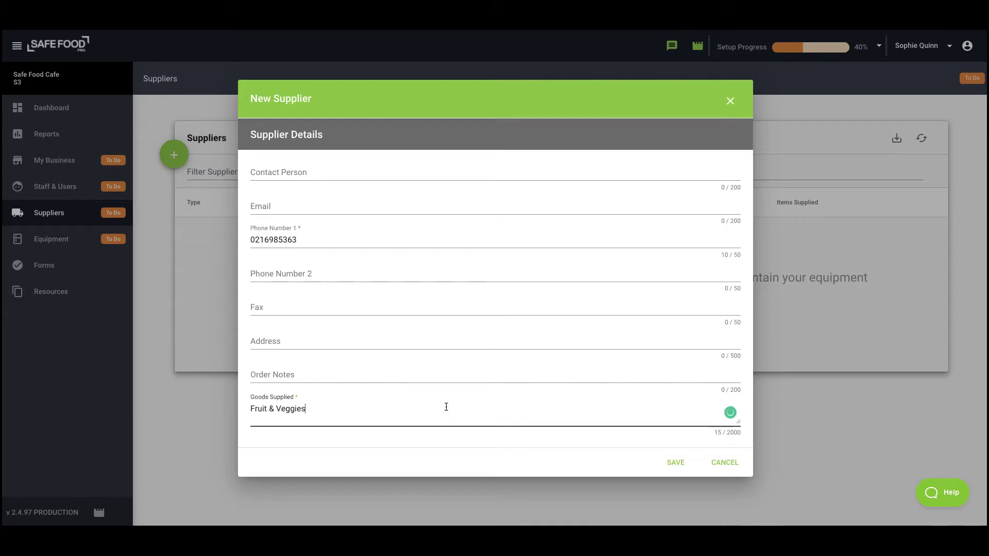
{"action": "scroll", "coordinate": [446, 407], "scroll_direction": "down", "scroll_amount": 5}
{"action": "left_click", "coordinate": [676, 462]}
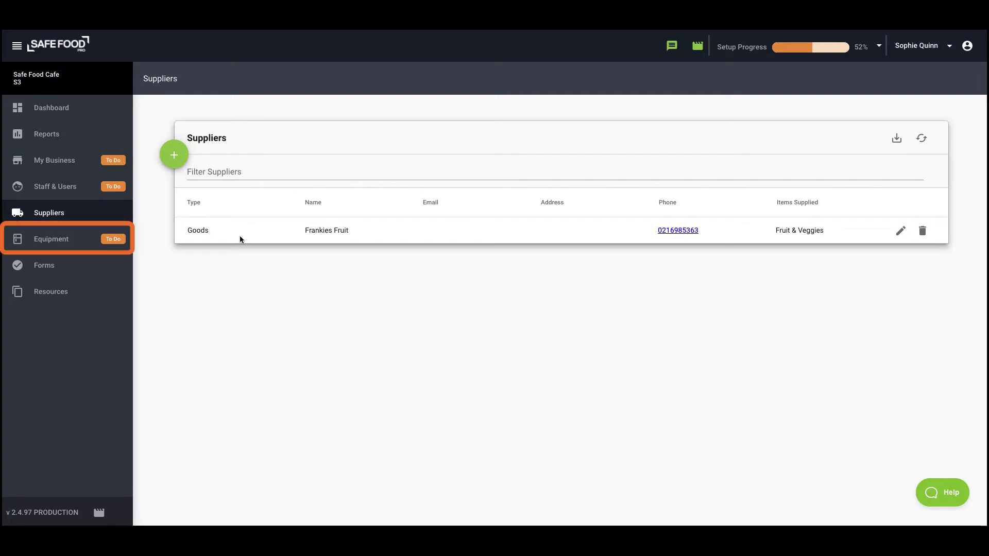
- In Equipment, start a new equipment entry named Walk in Chiller
{"action": "left_click", "coordinate": [67, 241]}
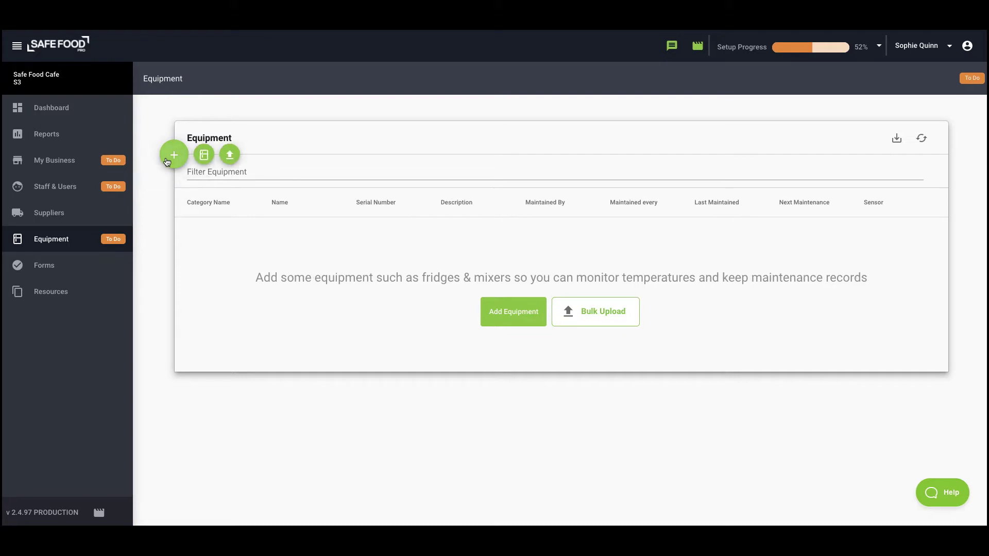
{"action": "left_click", "coordinate": [205, 153]}
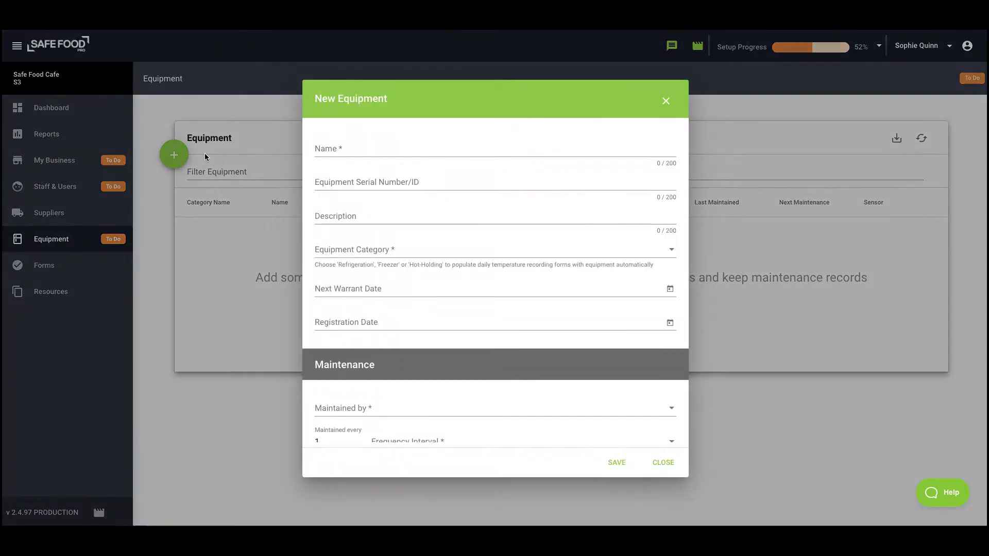
{"action": "left_click", "coordinate": [400, 149]}
{"action": "type", "text": "Walk in Chiller"}
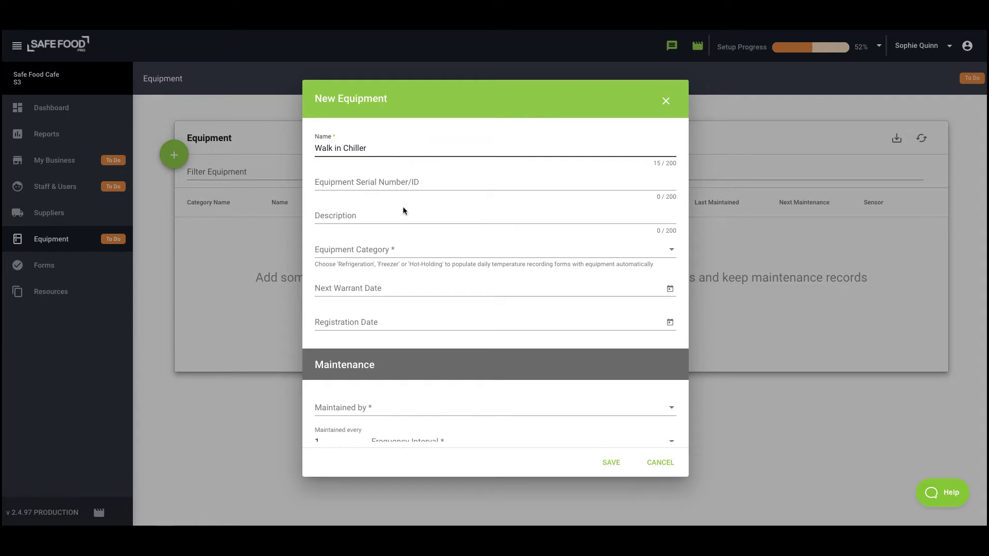
- Set its category to Refrigeration, maintained by Internal, with a Year(s) interval
{"action": "left_click", "coordinate": [402, 250]}
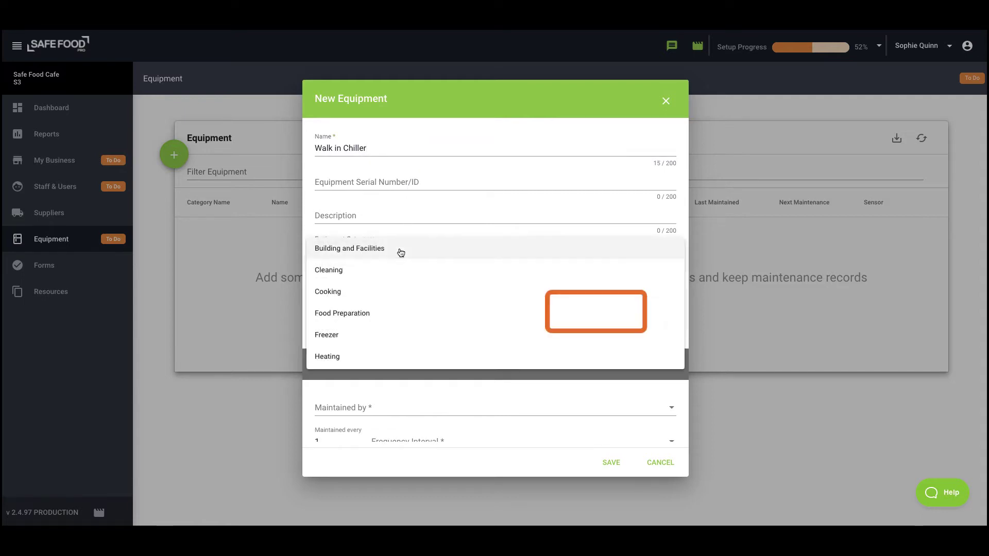
{"action": "scroll", "coordinate": [420, 307], "scroll_direction": "down", "scroll_amount": 2}
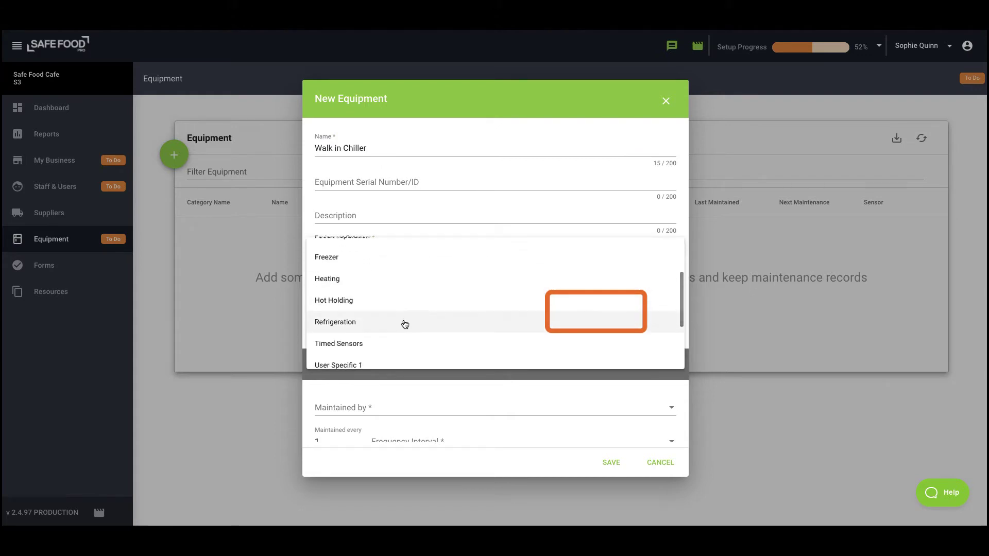
{"action": "left_click", "coordinate": [405, 323]}
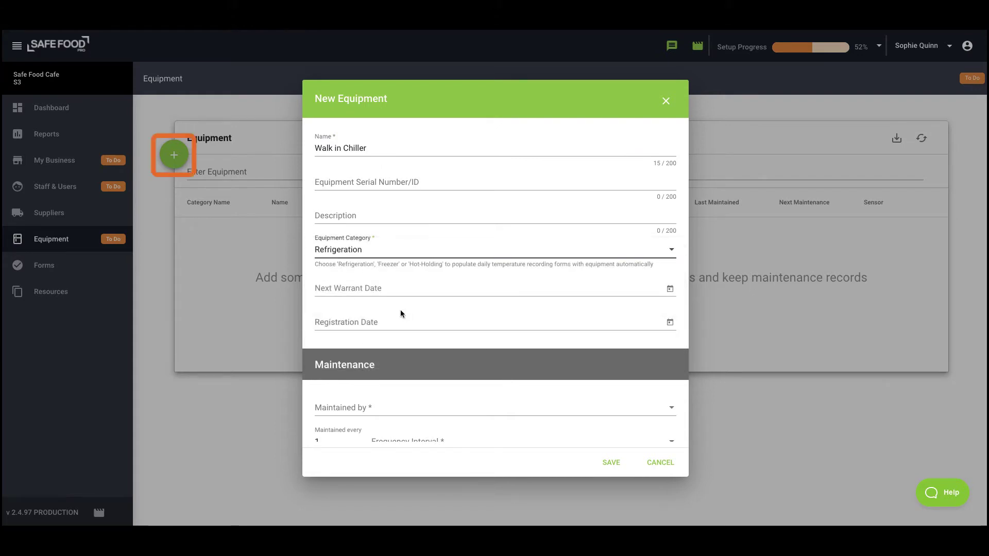
{"action": "scroll", "coordinate": [401, 313], "scroll_direction": "down", "scroll_amount": 3}
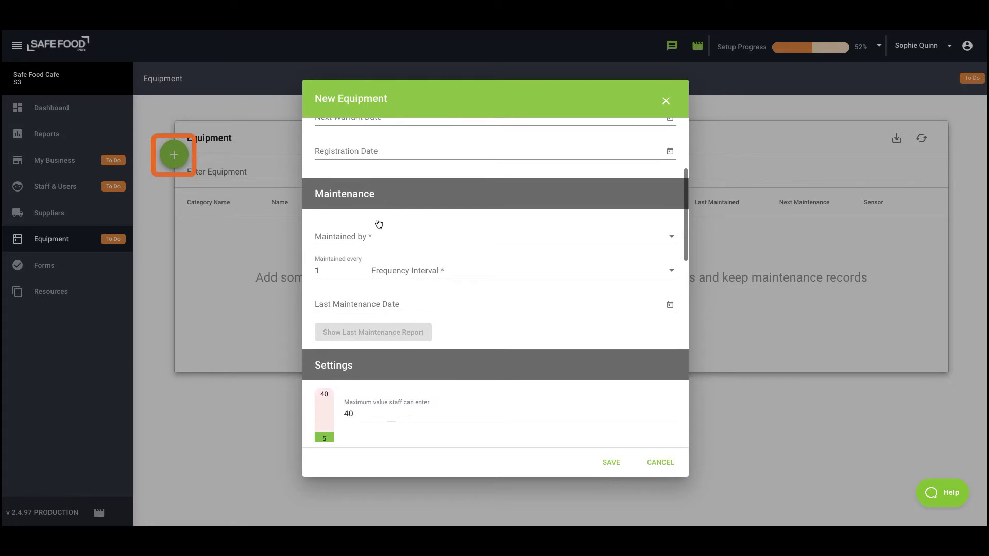
{"action": "left_click", "coordinate": [371, 235]}
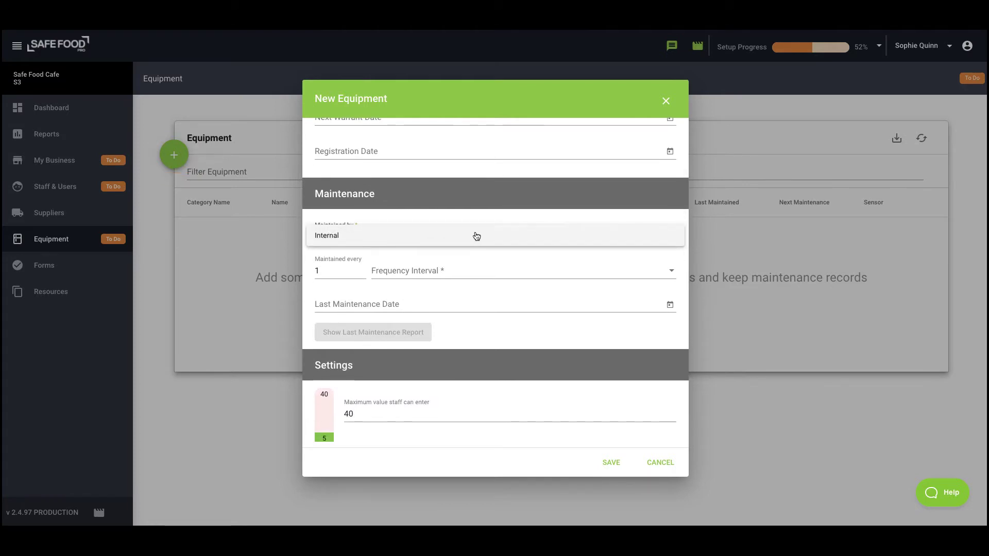
{"action": "left_click", "coordinate": [390, 237]}
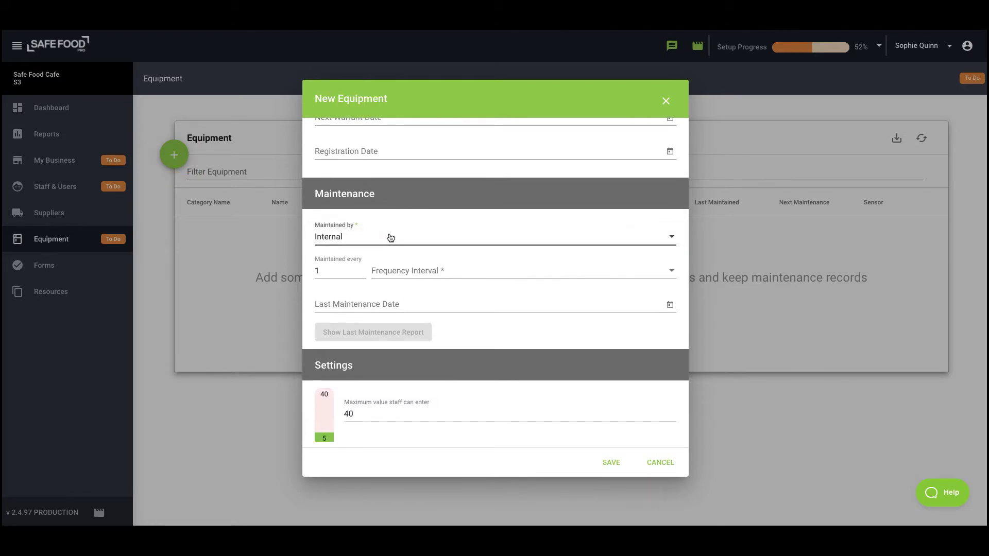
{"action": "left_click", "coordinate": [412, 271]}
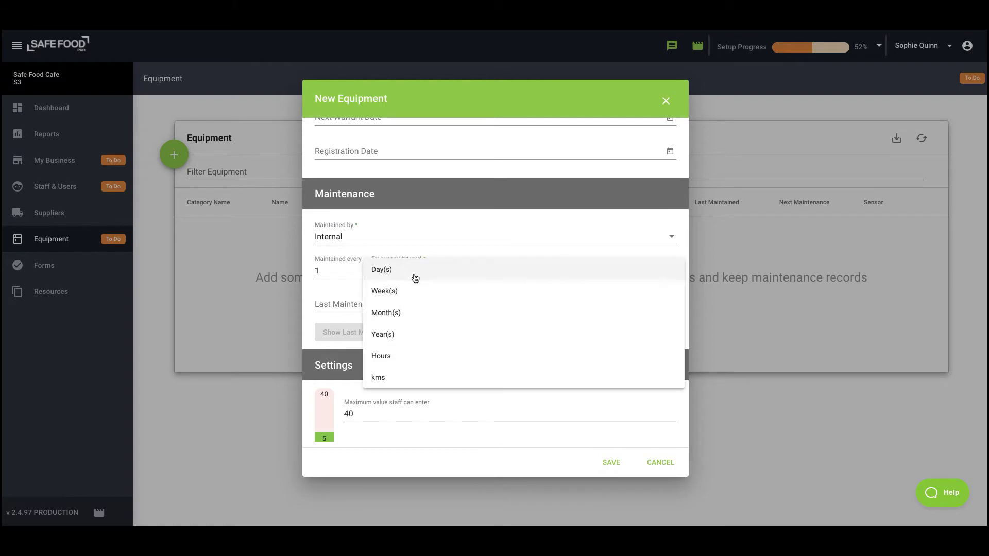
{"action": "left_click", "coordinate": [417, 339]}
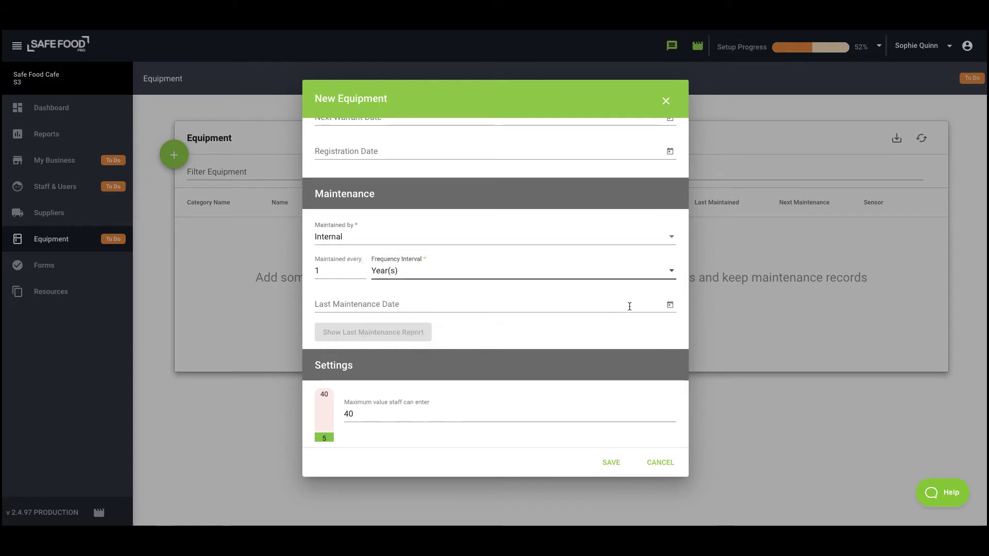
- Set the Walk in Chiller's last maintenance date to 01/03/2021 and save it
{"action": "left_click", "coordinate": [670, 304]}
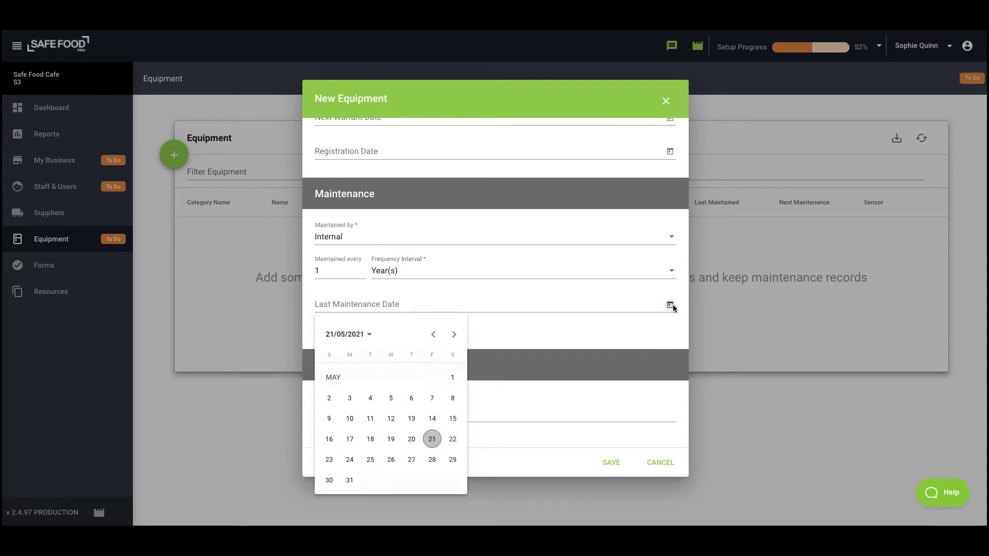
{"action": "left_click", "coordinate": [434, 335]}
{"action": "left_click", "coordinate": [434, 335]}
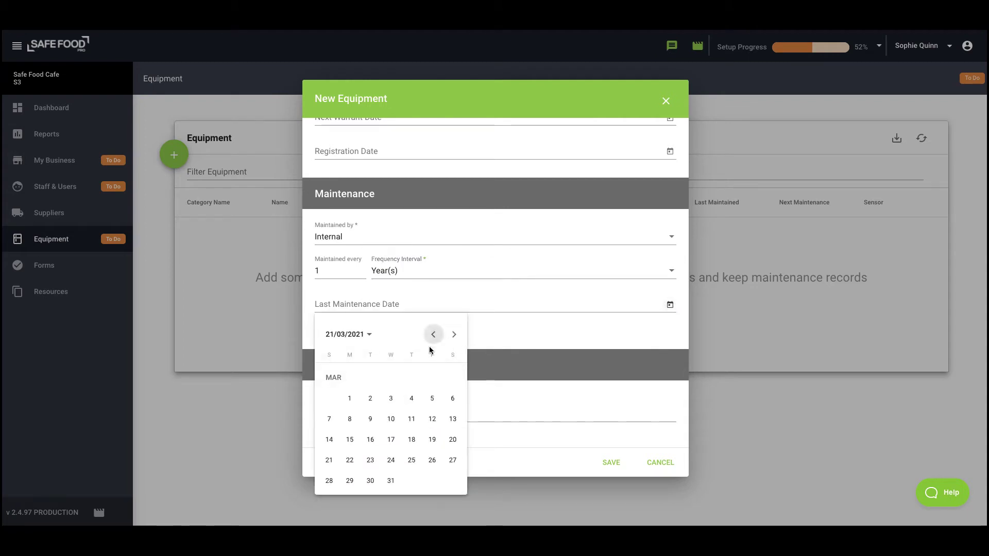
{"action": "left_click", "coordinate": [350, 399]}
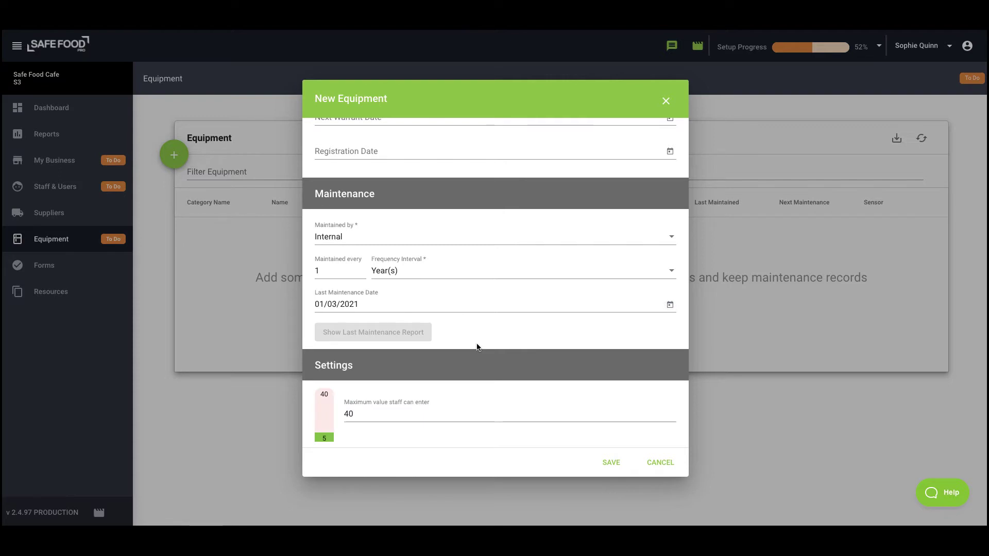
{"action": "scroll", "coordinate": [477, 347], "scroll_direction": "down", "scroll_amount": 4}
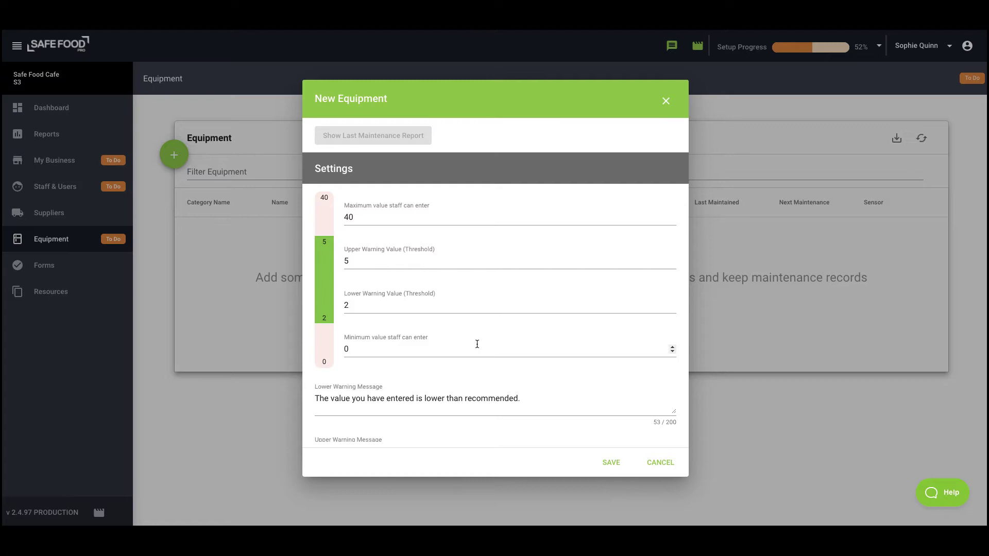
{"action": "scroll", "coordinate": [477, 344], "scroll_direction": "down", "scroll_amount": 1}
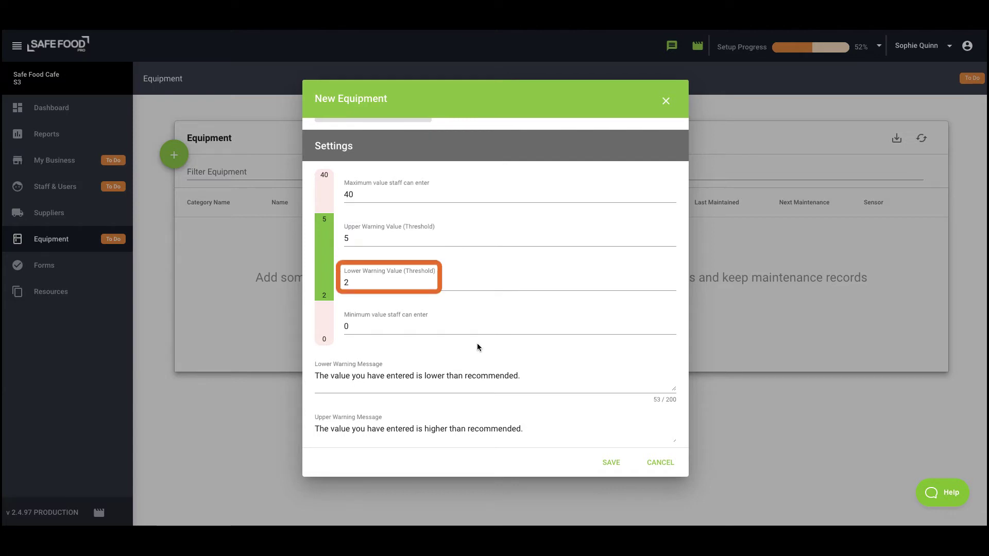
{"action": "scroll", "coordinate": [477, 343], "scroll_direction": "down", "scroll_amount": 6}
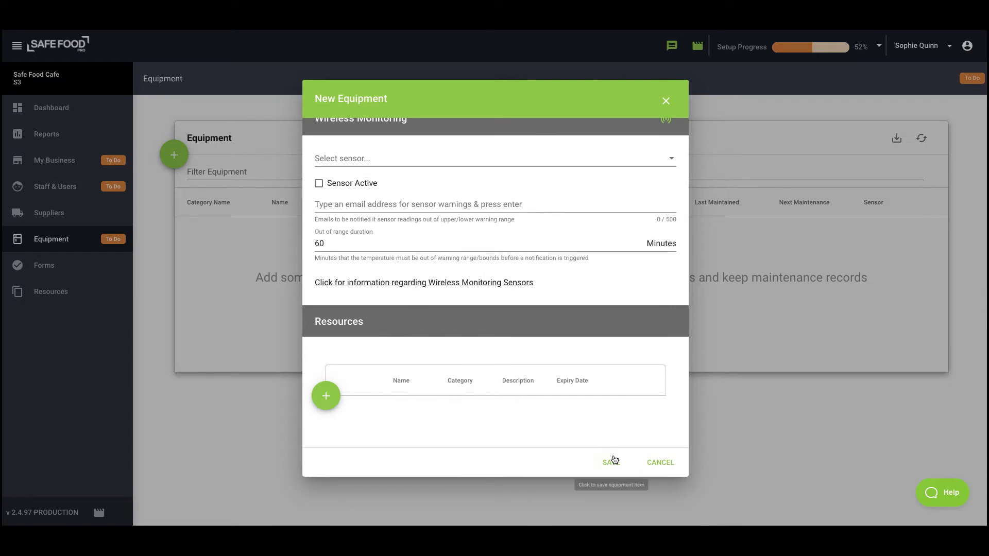
{"action": "left_click", "coordinate": [613, 462]}
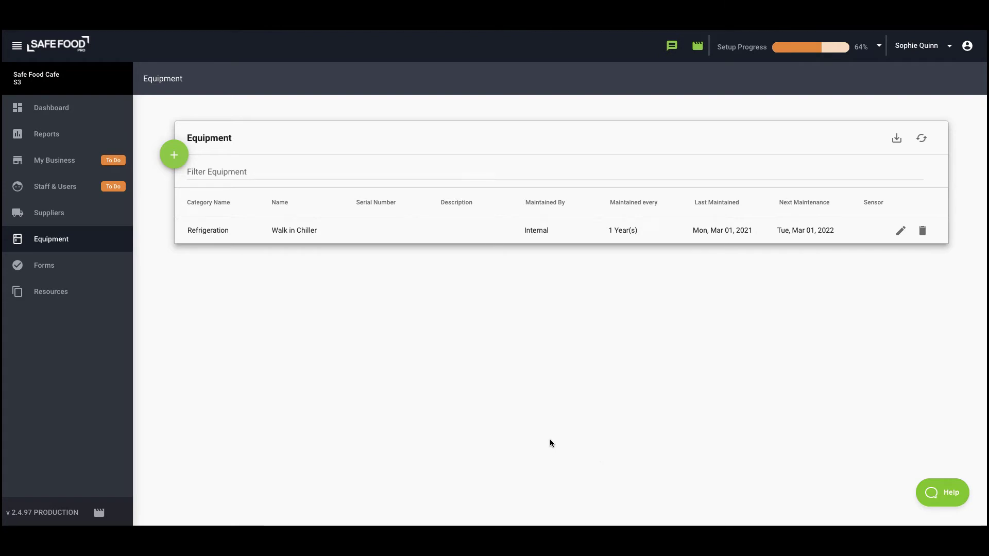
- Open My Business Food Plan Details and scroll through the plan through pest control
{"action": "left_click", "coordinate": [102, 169]}
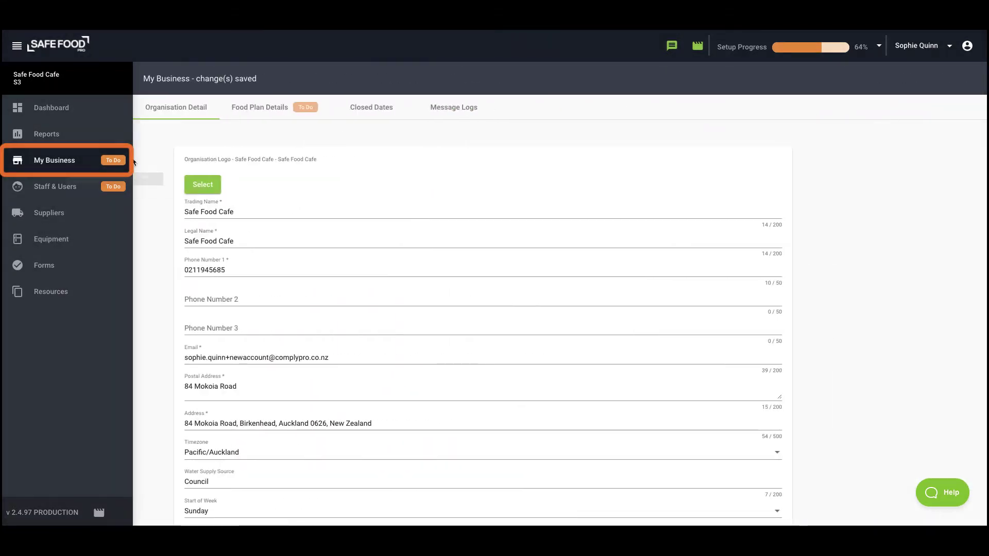
{"action": "left_click", "coordinate": [268, 113]}
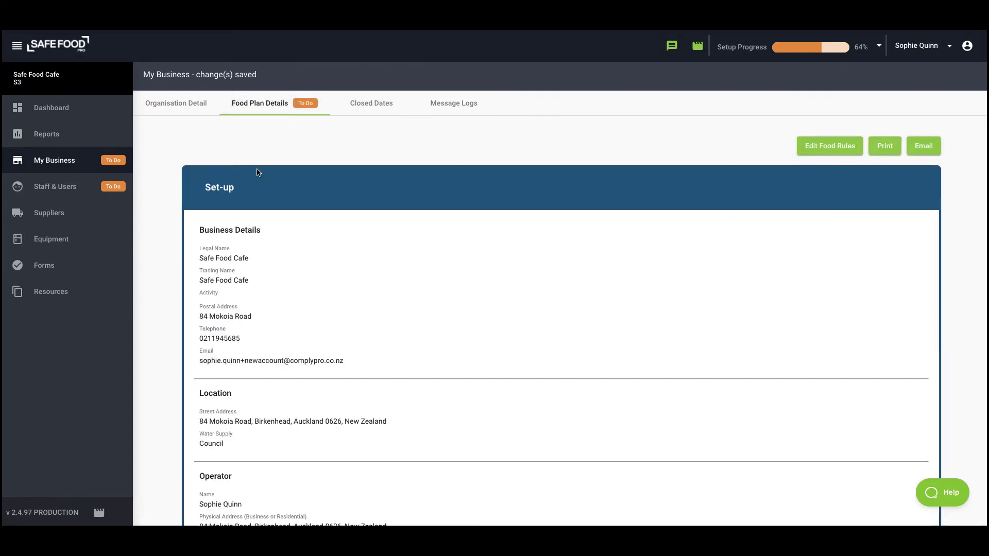
{"action": "scroll", "coordinate": [256, 170], "scroll_direction": "down", "scroll_amount": 7}
{"action": "scroll", "coordinate": [257, 168], "scroll_direction": "down", "scroll_amount": 5}
{"action": "scroll", "coordinate": [256, 168], "scroll_direction": "down", "scroll_amount": 3}
{"action": "scroll", "coordinate": [257, 170], "scroll_direction": "down", "scroll_amount": 2}
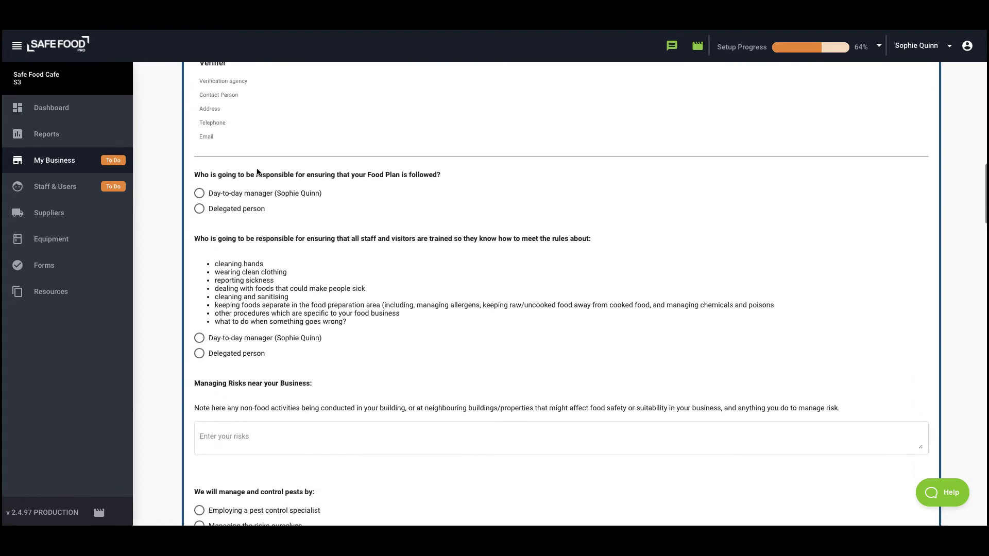
{"action": "scroll", "coordinate": [257, 172], "scroll_direction": "down", "scroll_amount": 1}
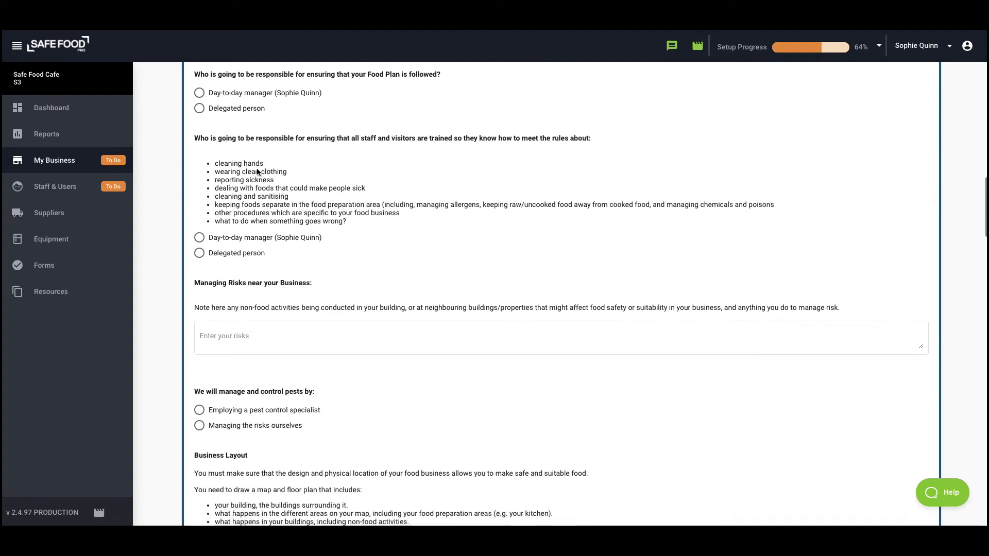
{"action": "scroll", "coordinate": [257, 170], "scroll_direction": "up", "scroll_amount": 15}
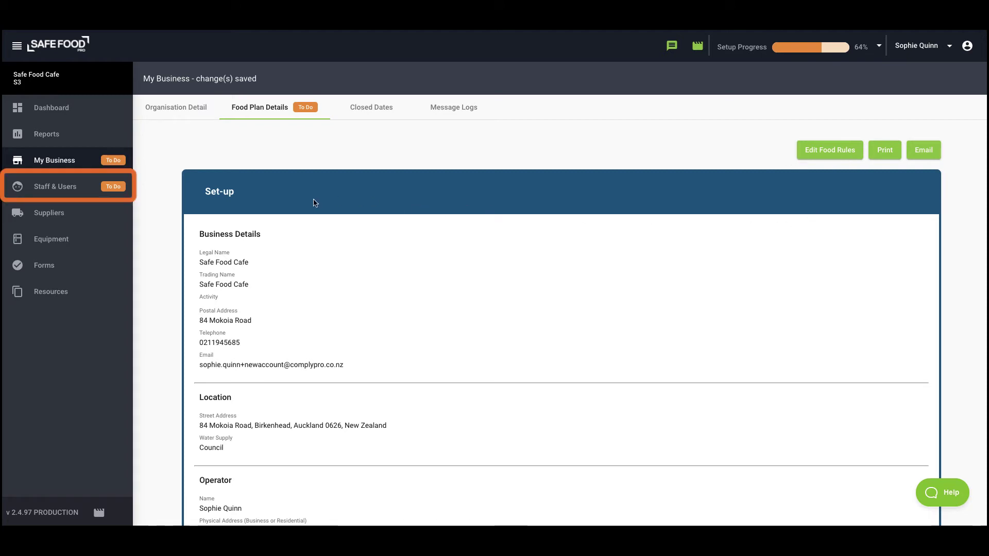
- In Staff & Users, start adding a staff member with an account login
{"action": "left_click", "coordinate": [57, 186]}
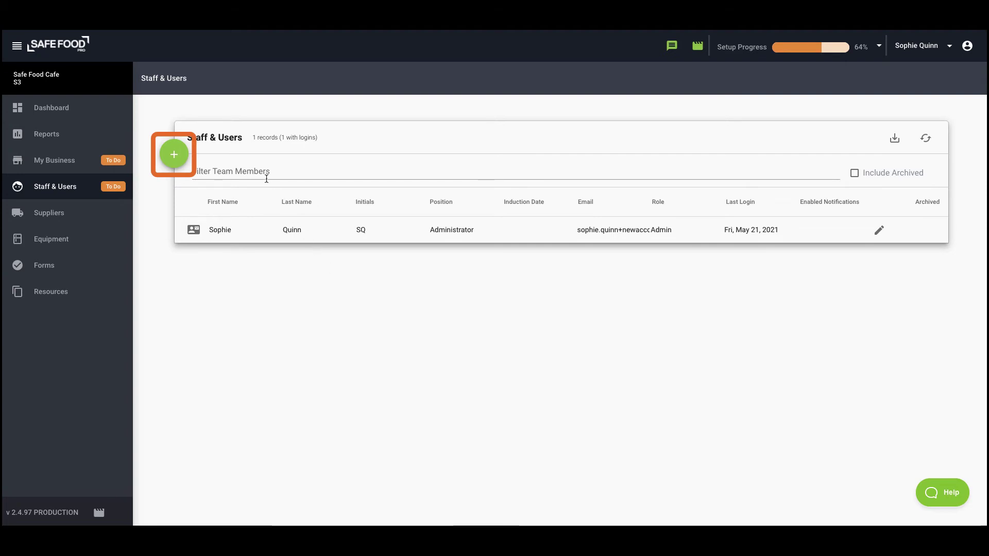
{"action": "left_click", "coordinate": [176, 155]}
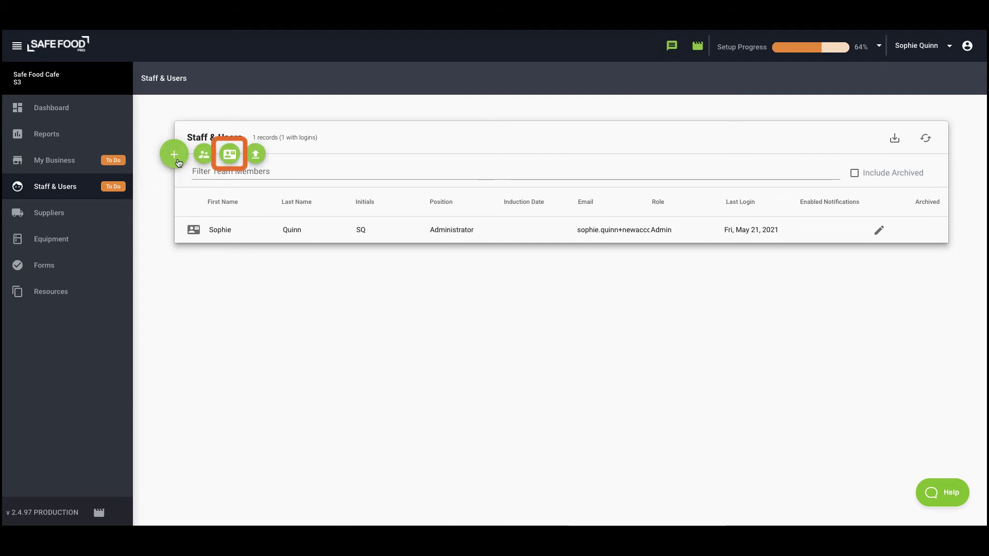
{"action": "left_click", "coordinate": [235, 157]}
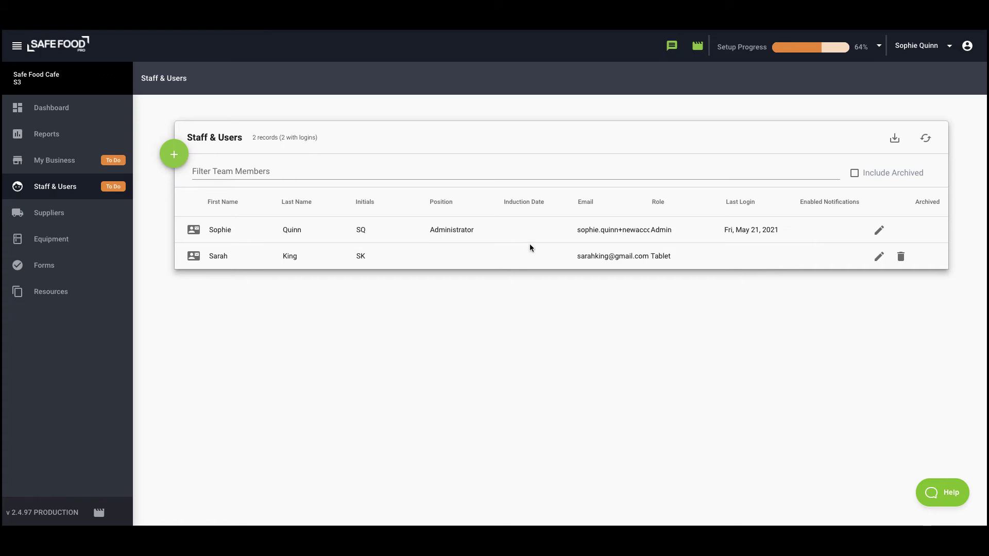
- Start a no-login staff member, entering their first and last name so initials fill in
{"action": "mouse_move", "coordinate": [175, 155]}
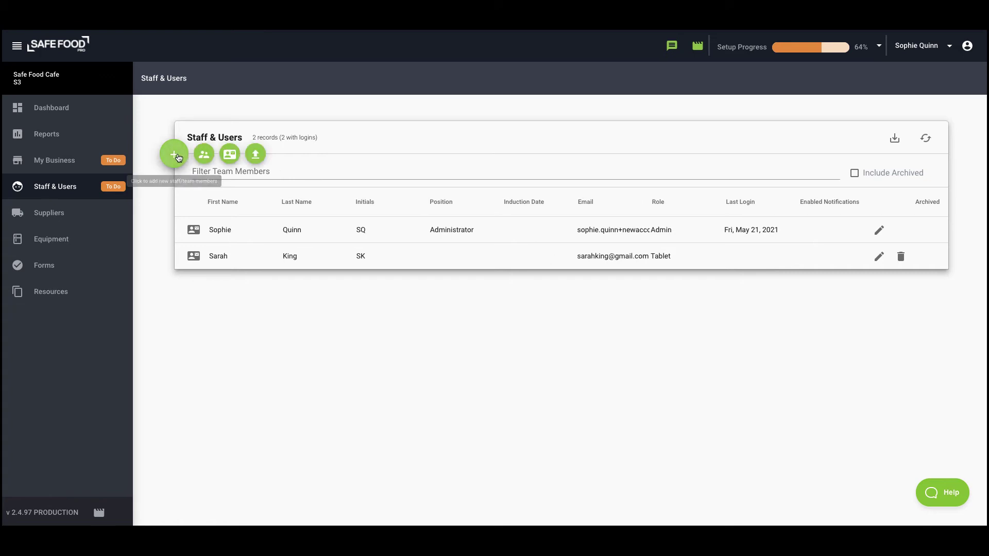
{"action": "left_click", "coordinate": [205, 154]}
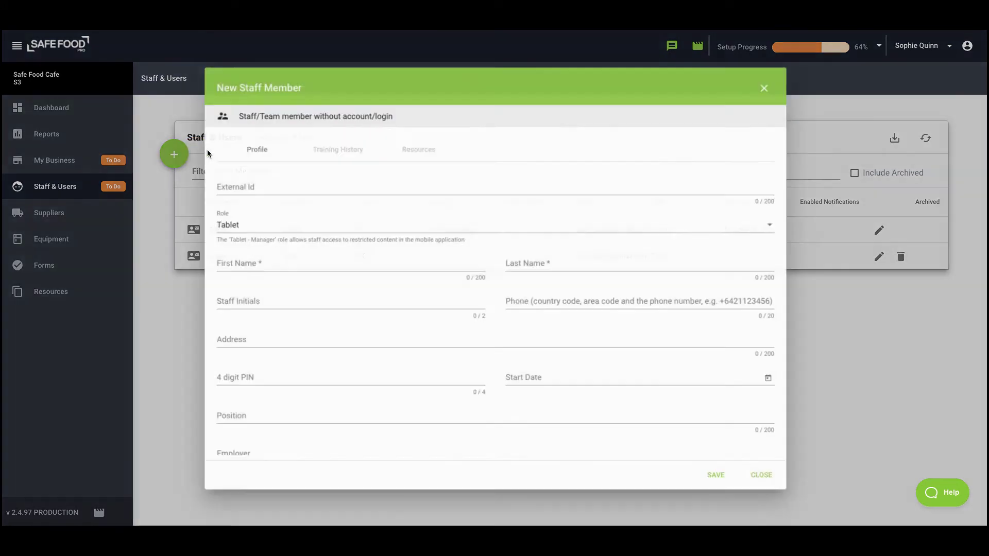
{"action": "left_click", "coordinate": [267, 262]}
{"action": "left_click", "coordinate": [642, 262]}
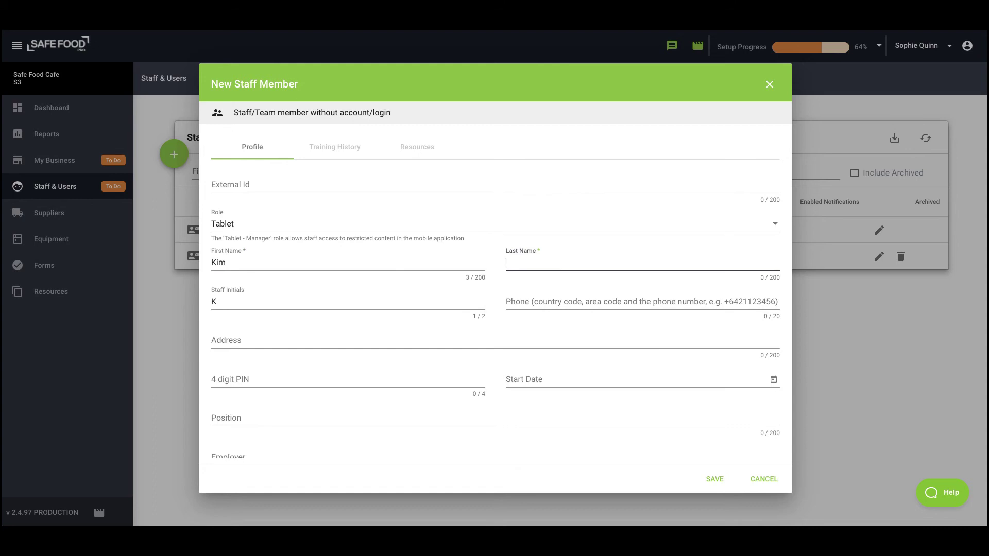
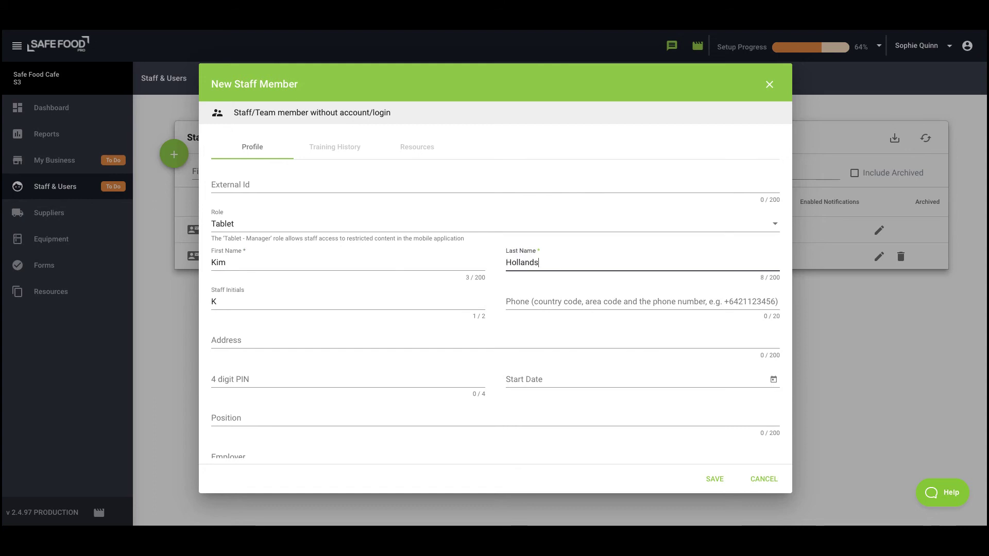
{"action": "left_click", "coordinate": [487, 324]}
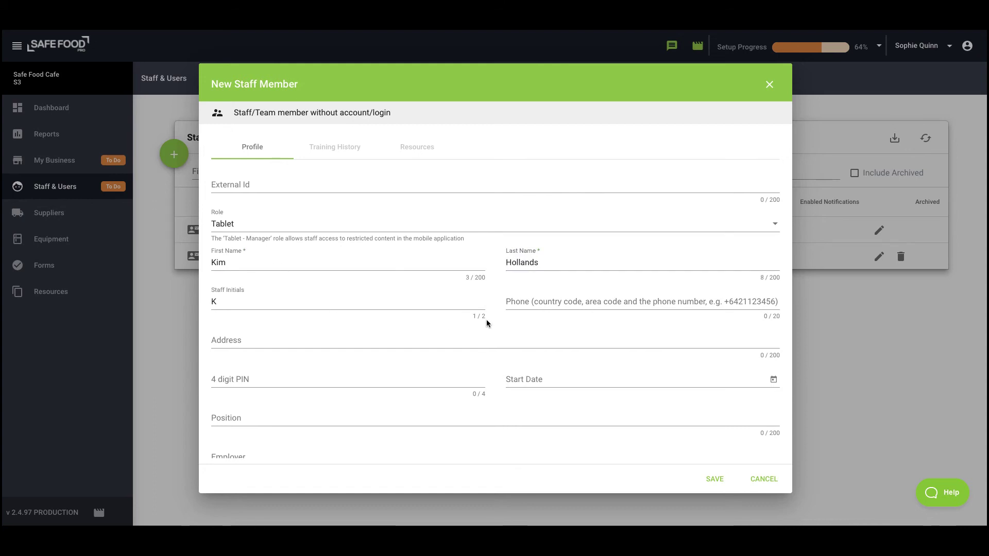
{"action": "left_click", "coordinate": [357, 380]}
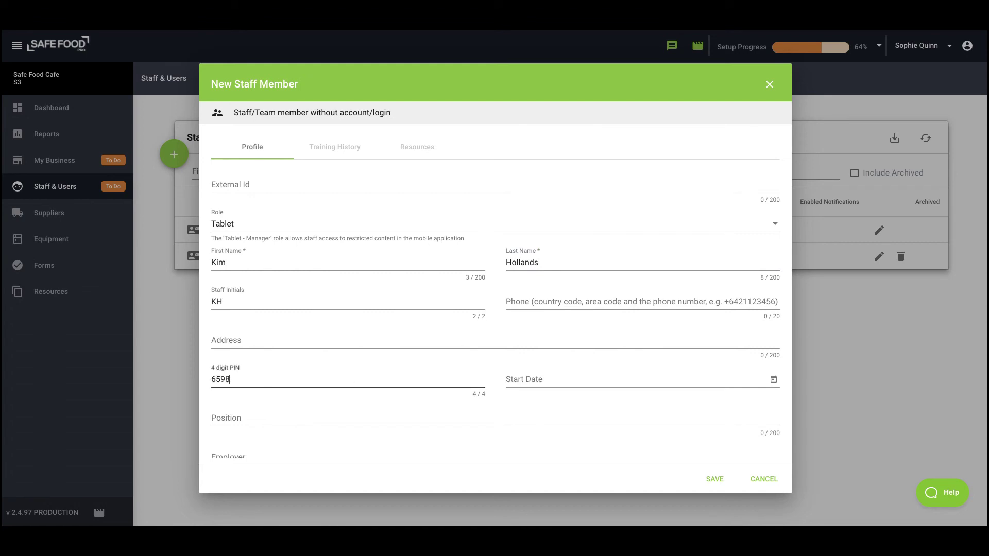
- Enter the staff member's 4-digit PIN and save them to the staff list
{"action": "left_click", "coordinate": [715, 479]}
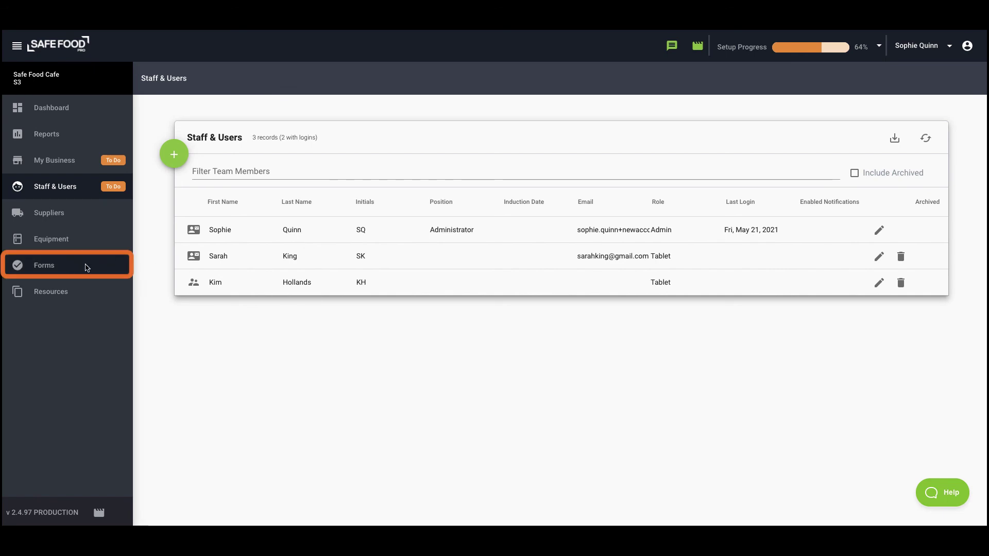
- Show the Forms list and open the help panel's Ask tab
{"action": "left_click", "coordinate": [62, 268]}
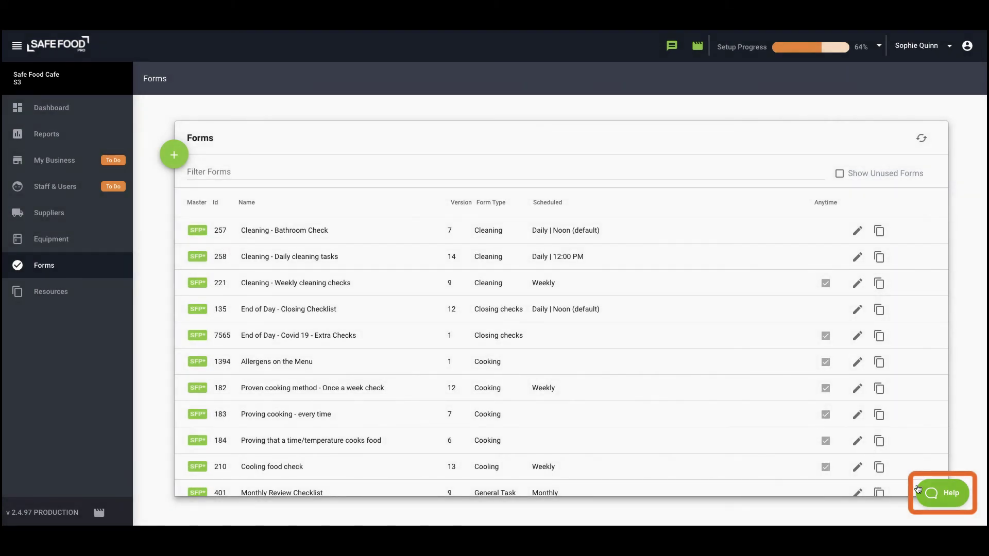
{"action": "left_click", "coordinate": [935, 491]}
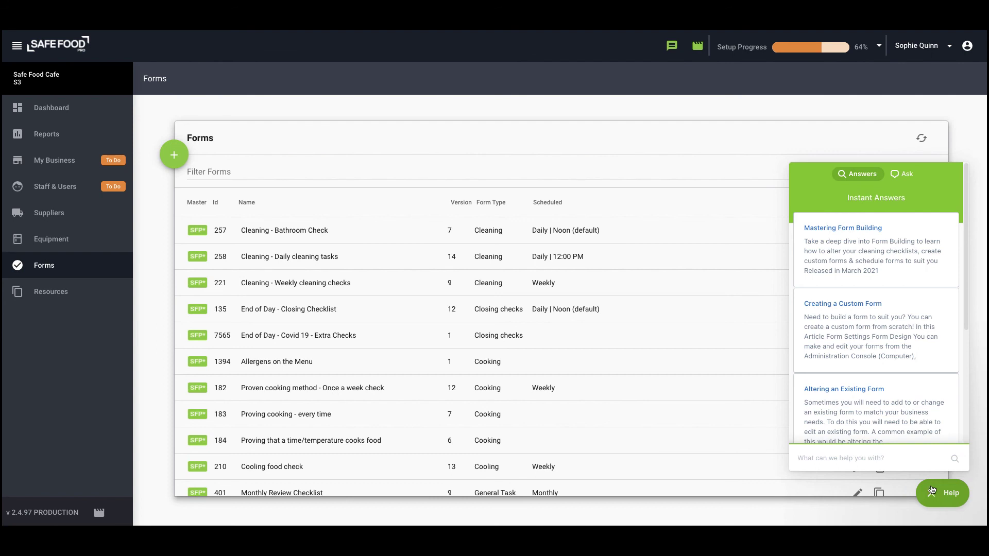
{"action": "left_click", "coordinate": [907, 174]}
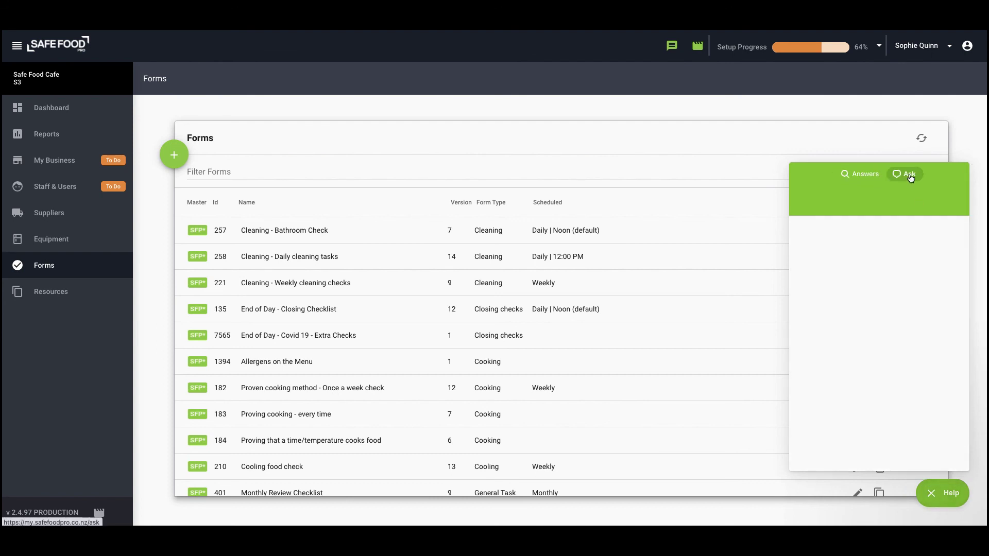